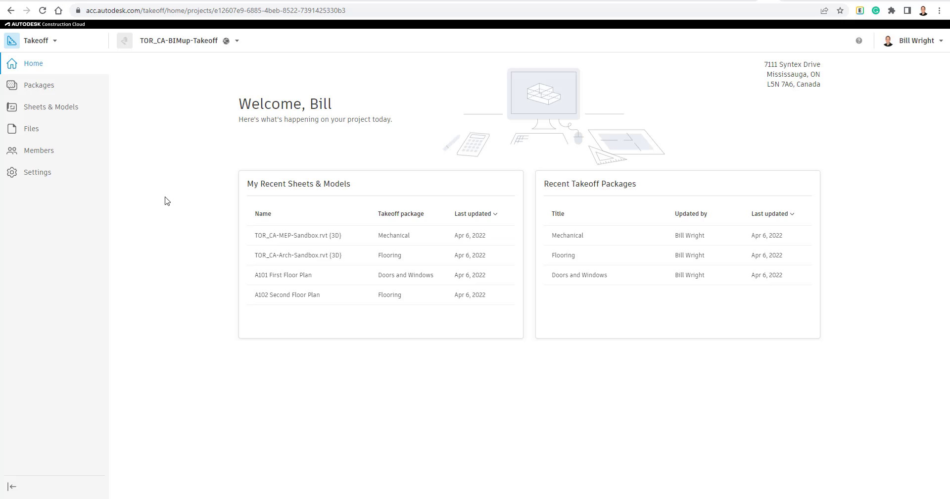
Switch to Autodesk Takeoff and list the packages Doors and Windows, Flooring and Mechanical.
{"action": "left_click", "coordinate": [51, 43]}
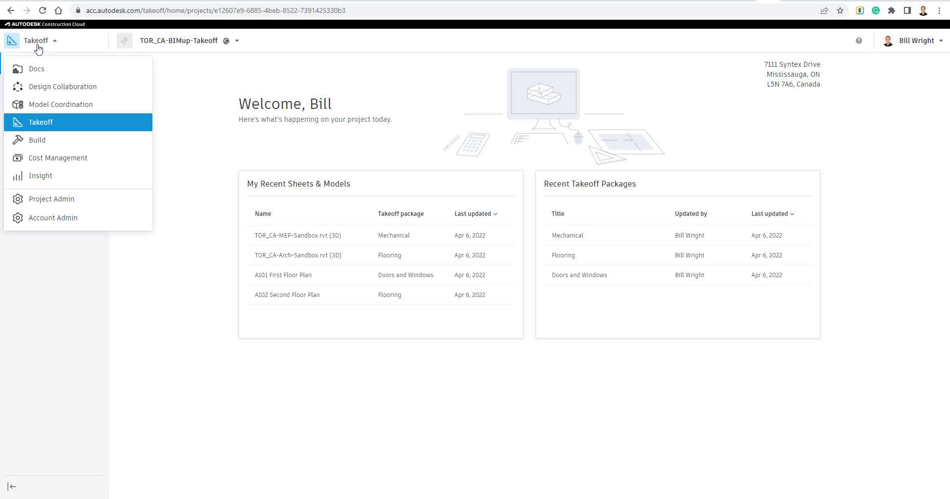
{"action": "left_click", "coordinate": [45, 124]}
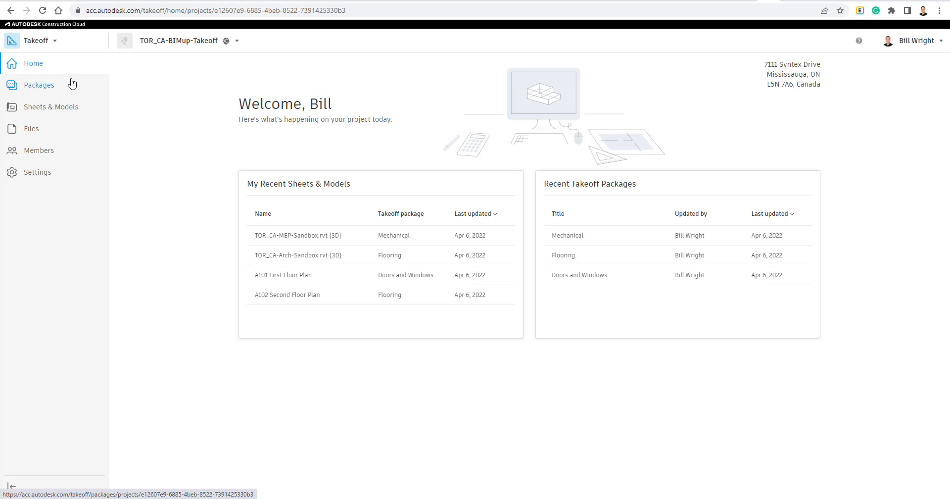
{"action": "left_click", "coordinate": [35, 88]}
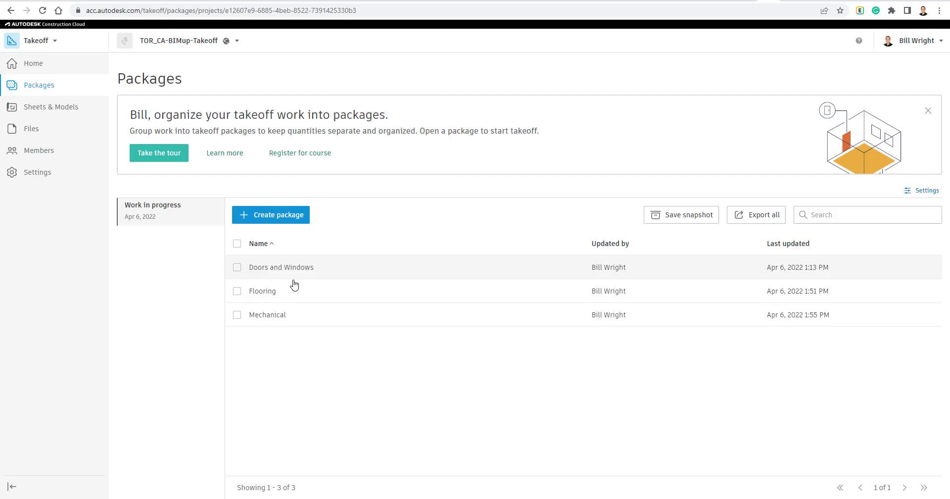
Open sheet A101 First Floor Plan from Sheets & Models and dismiss the package notice.
{"action": "left_click", "coordinate": [41, 113]}
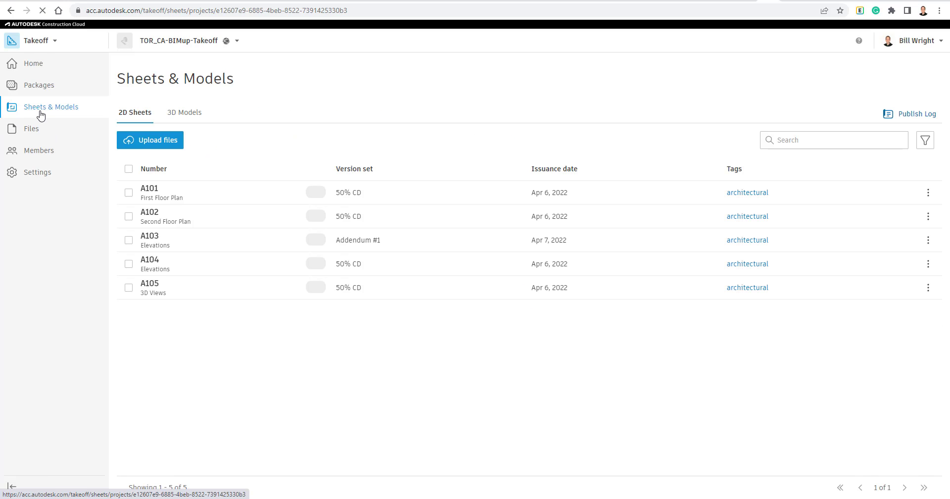
{"action": "left_click", "coordinate": [197, 200]}
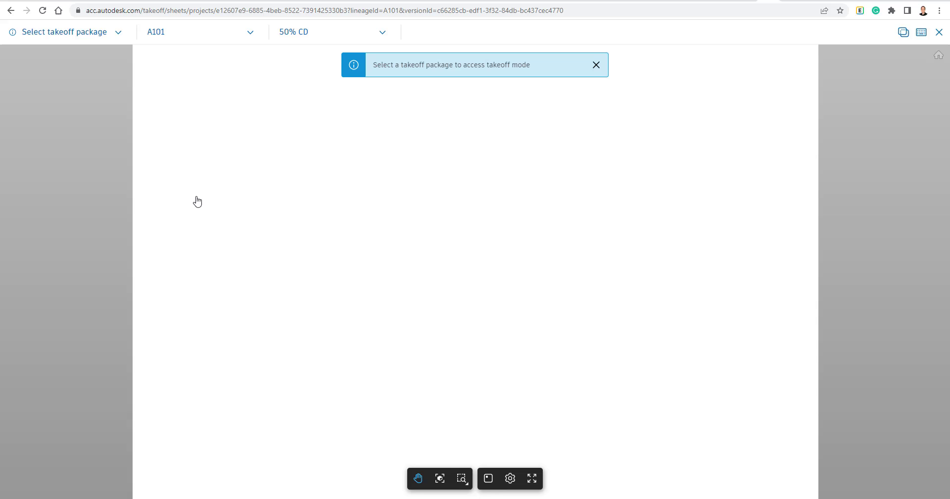
{"action": "left_click", "coordinate": [596, 66]}
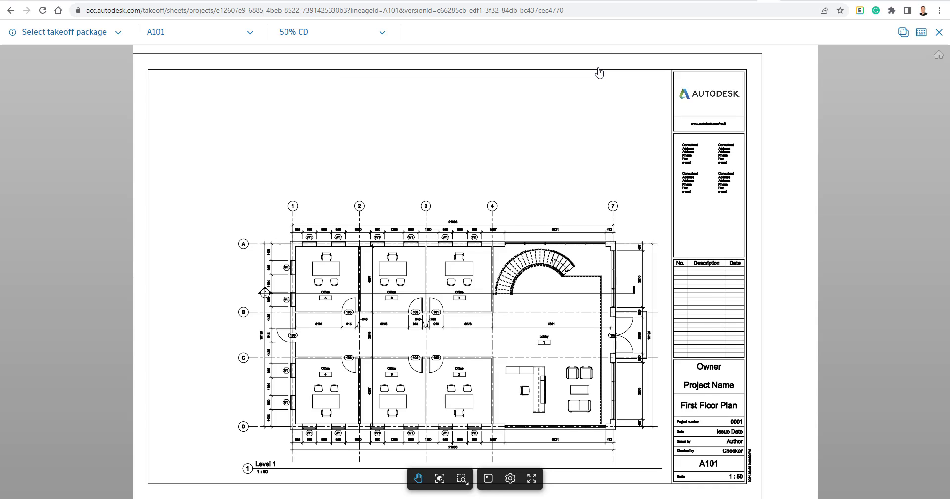
Select the Doors and Windows package on A101 (version 50% CD), zoom in, and activate Count.
{"action": "left_click", "coordinate": [87, 34]}
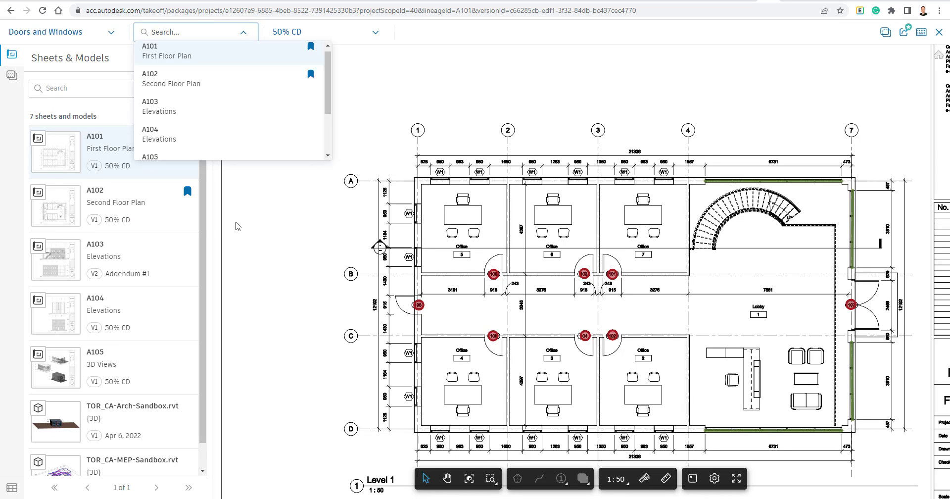
{"action": "left_click", "coordinate": [186, 179]}
{"action": "left_click", "coordinate": [325, 36]}
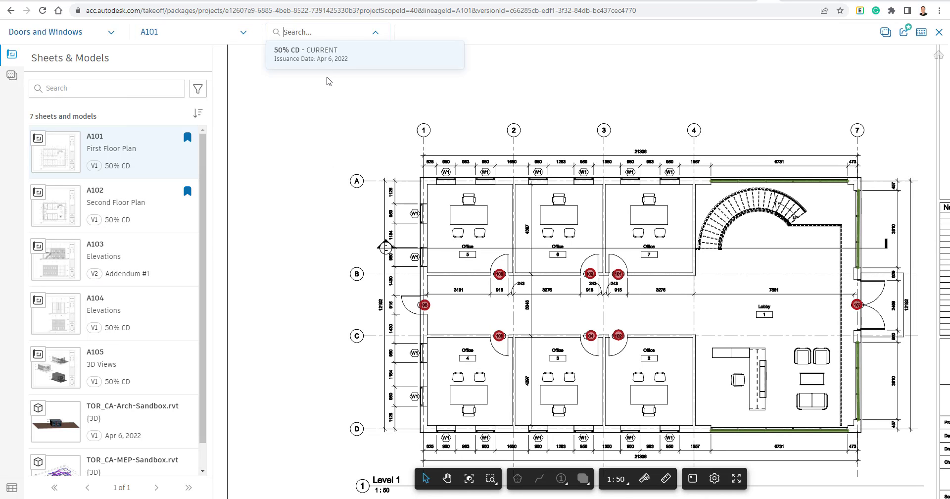
{"action": "left_click", "coordinate": [415, 35]}
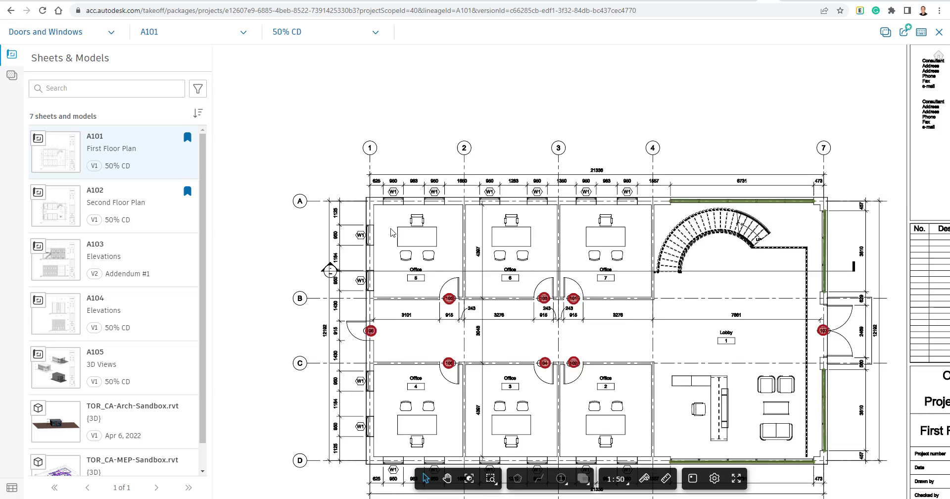
{"action": "scroll", "coordinate": [391, 232], "scroll_direction": "up", "scroll_amount": 5}
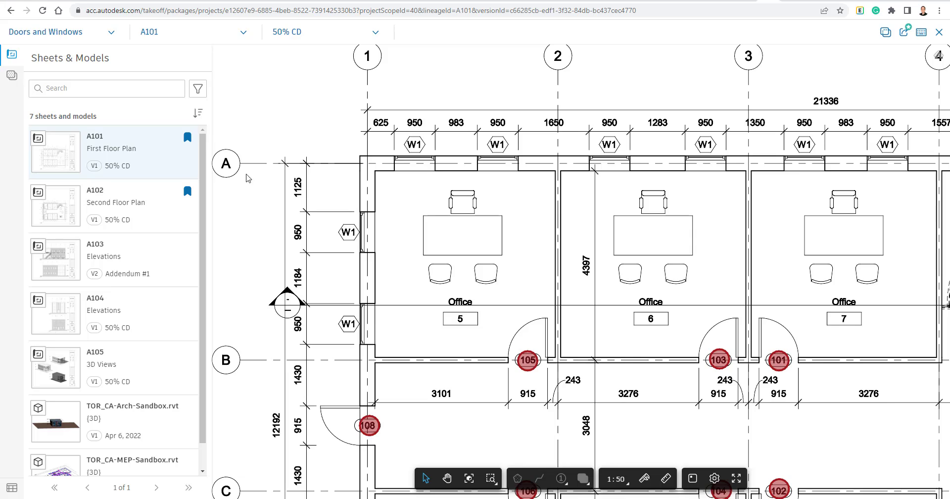
{"action": "key", "text": "c"}
Look at the Windows takeoff type's settings and additional outputs, then cancel without changes.
{"action": "left_click", "coordinate": [13, 78]}
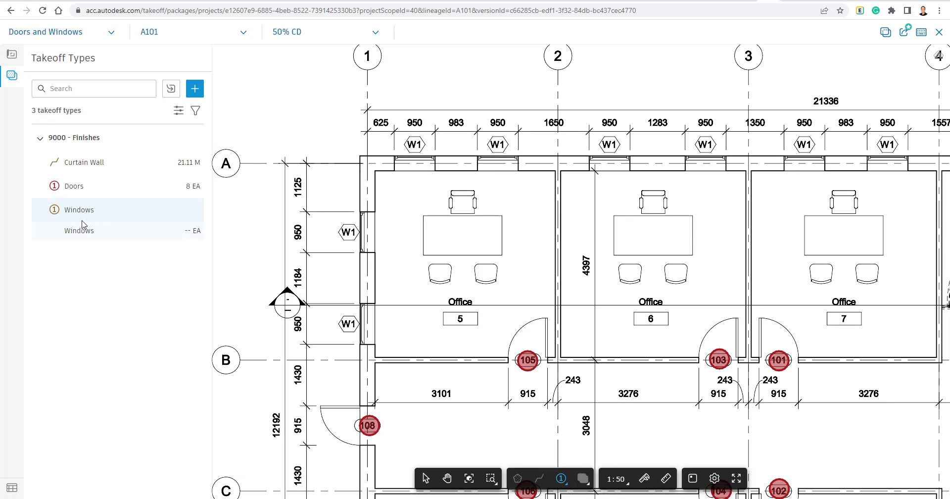
{"action": "mouse_move", "coordinate": [96, 218]}
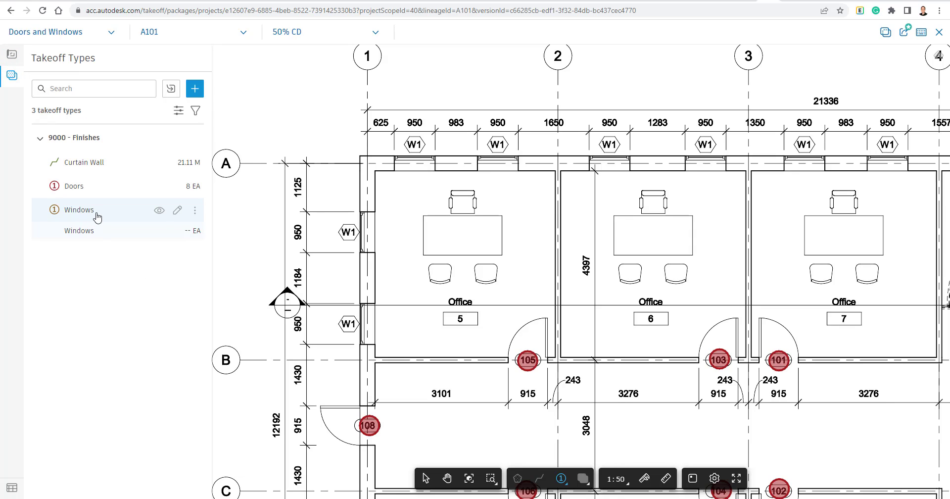
{"action": "left_click", "coordinate": [178, 211]}
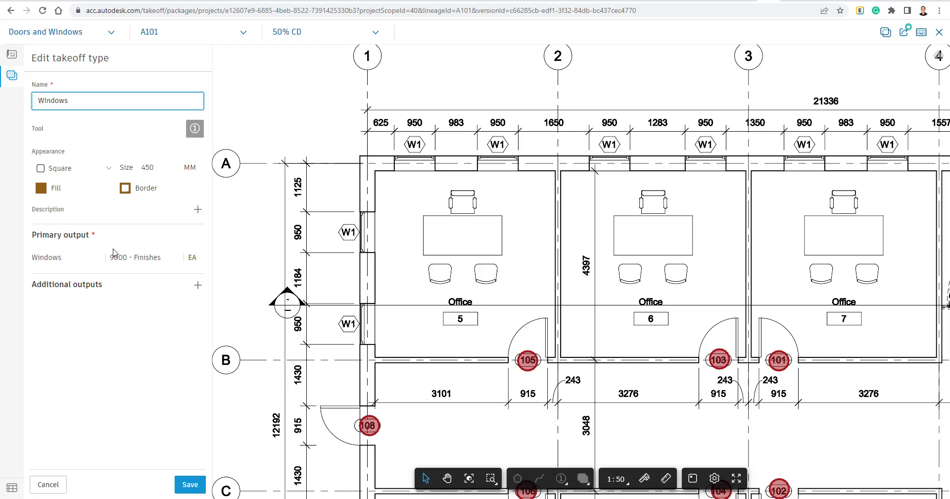
{"action": "left_click", "coordinate": [198, 286]}
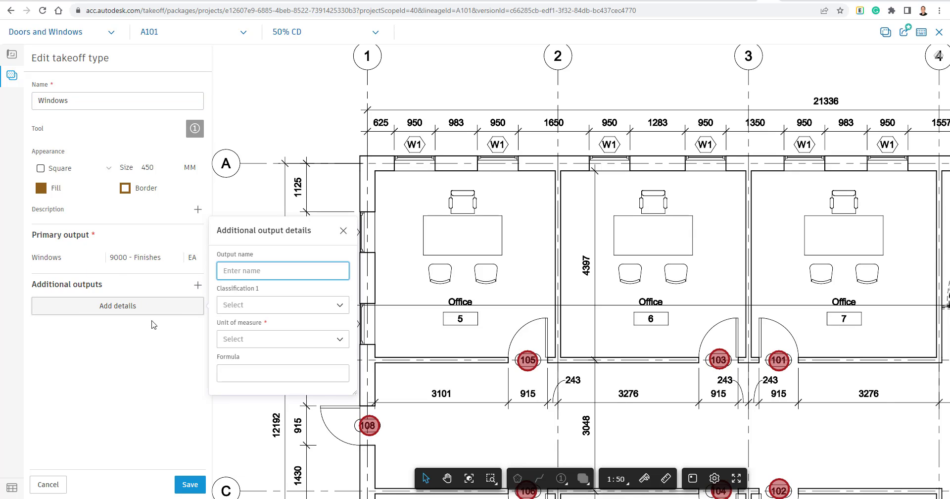
{"action": "left_click", "coordinate": [172, 359]}
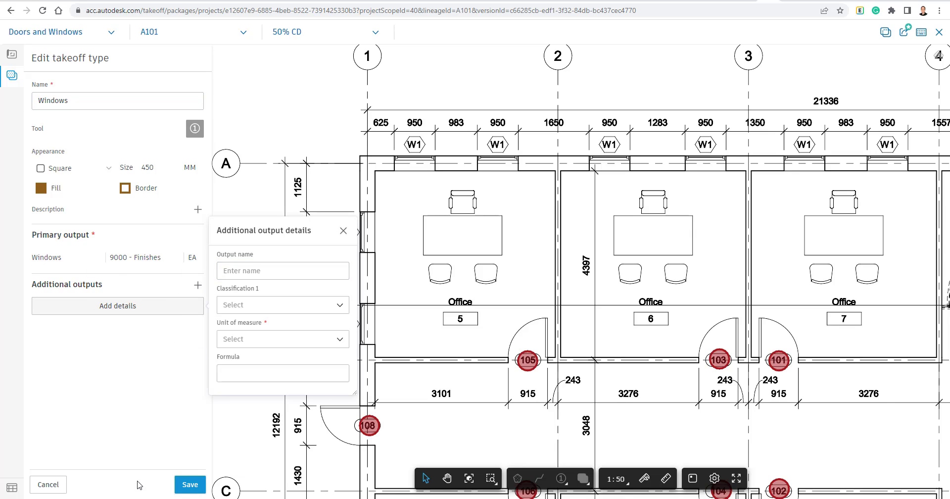
{"action": "left_click", "coordinate": [48, 484]}
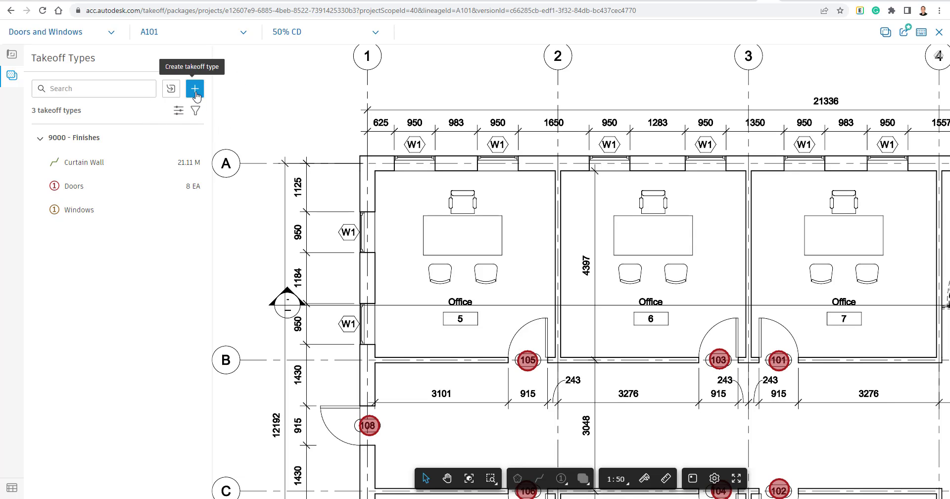
Select the Windows type, open the inventory, and switch the count tool to manual Count.
{"action": "left_click", "coordinate": [79, 209]}
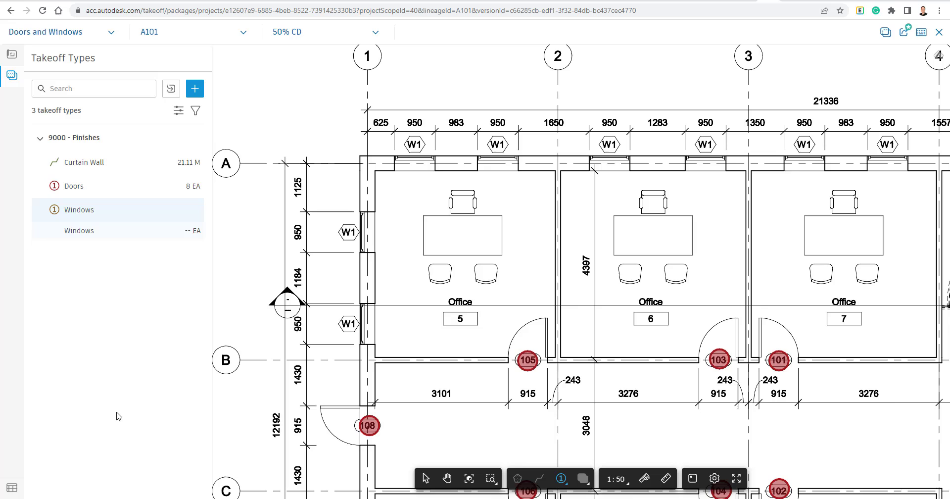
{"action": "left_click", "coordinate": [13, 488]}
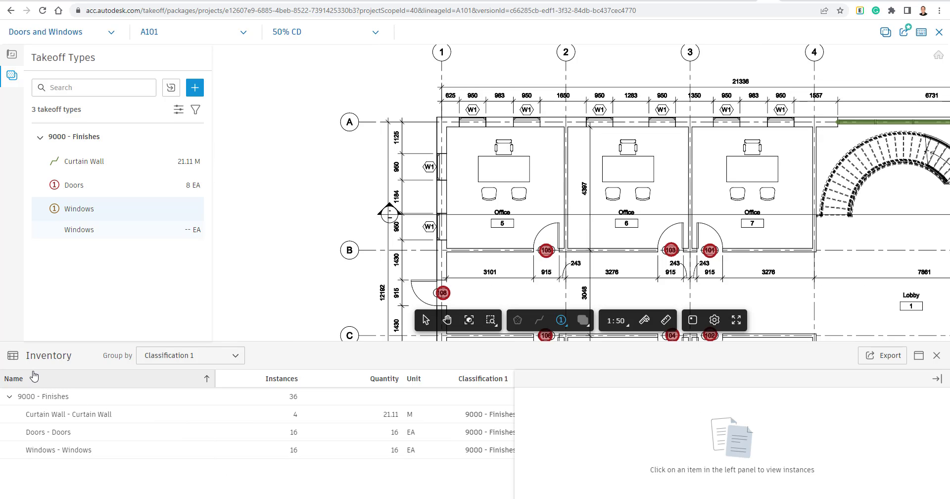
{"action": "left_click", "coordinate": [564, 324]}
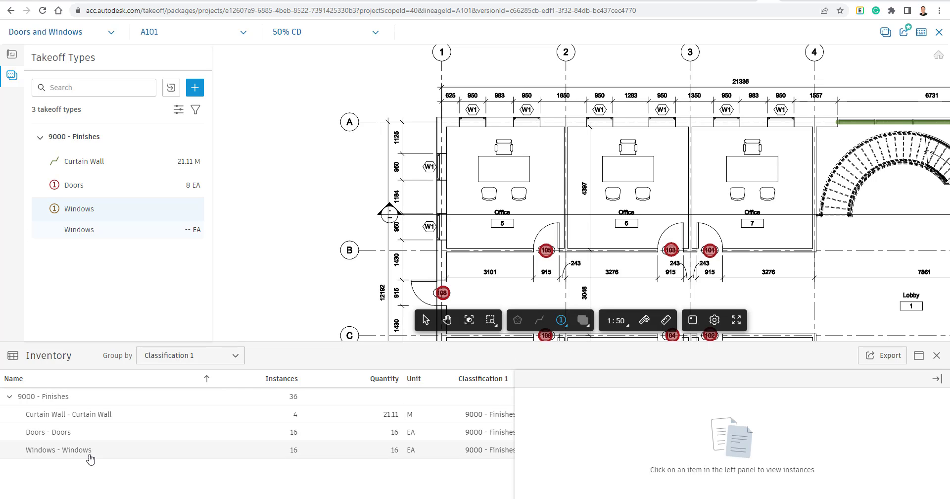
{"action": "left_click", "coordinate": [278, 453]}
{"action": "left_click", "coordinate": [567, 326]}
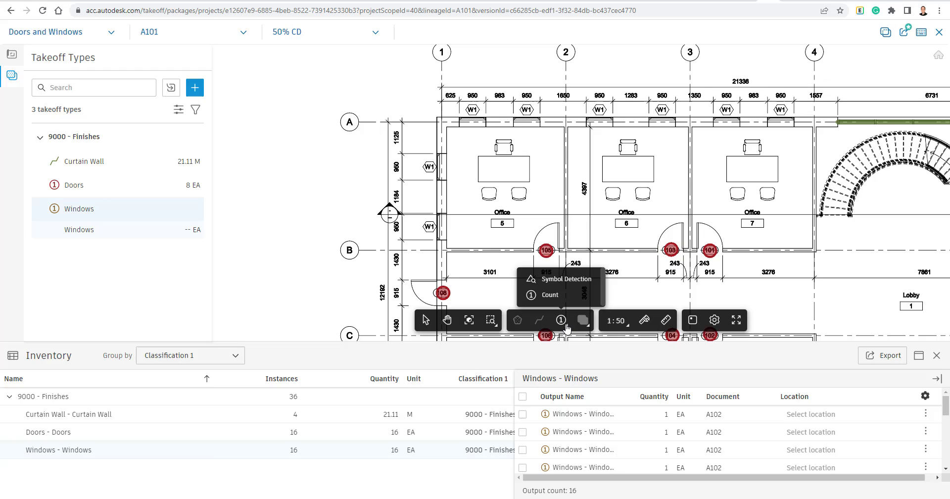
{"action": "left_click", "coordinate": [550, 295]}
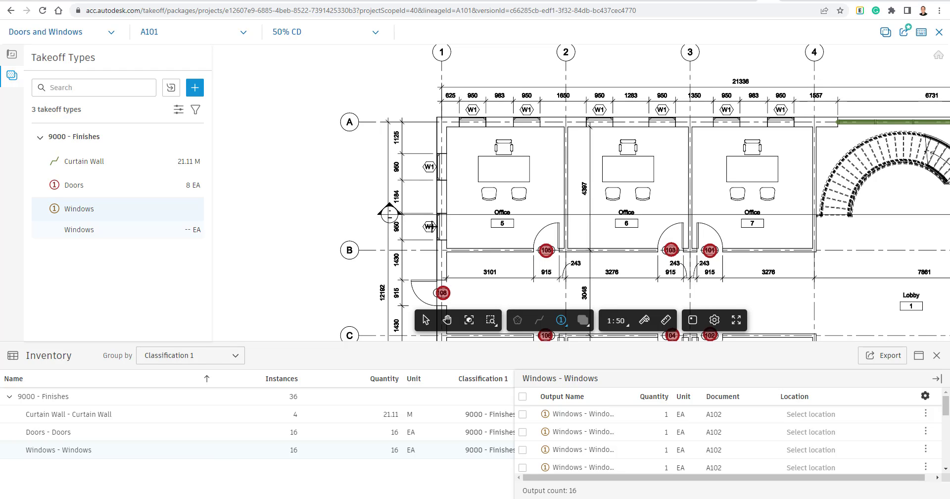
Count eight W1 windows: two on the left wall and six along grid line A.
{"action": "left_click", "coordinate": [429, 226]}
{"action": "left_click", "coordinate": [429, 167]}
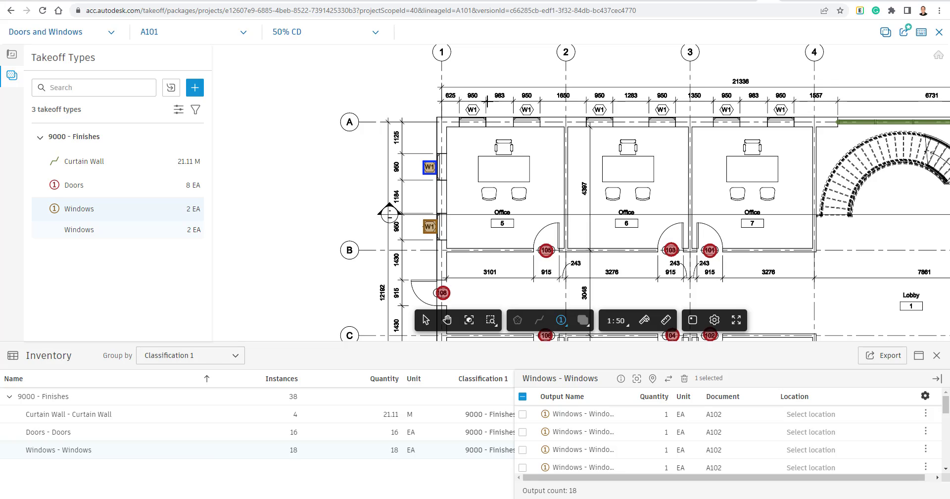
{"action": "left_click", "coordinate": [473, 109]}
{"action": "left_click", "coordinate": [526, 109]}
{"action": "left_click", "coordinate": [601, 110]}
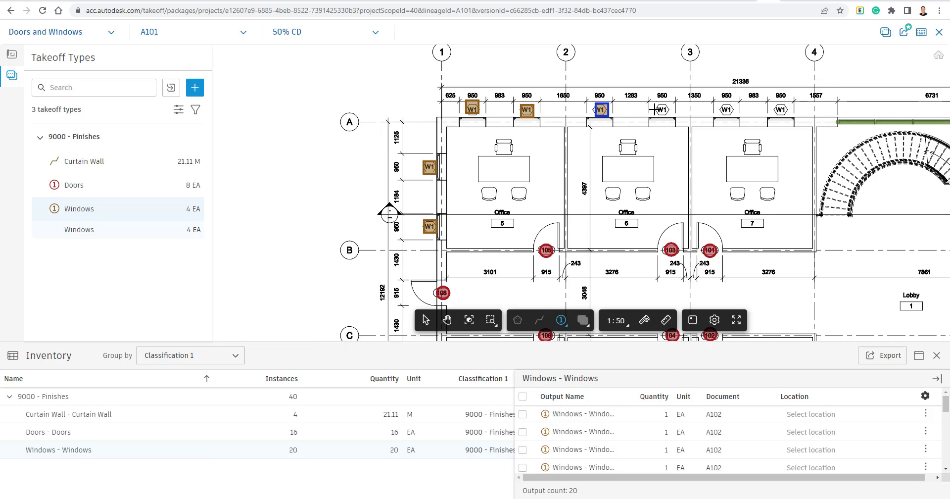
{"action": "left_click", "coordinate": [726, 109]}
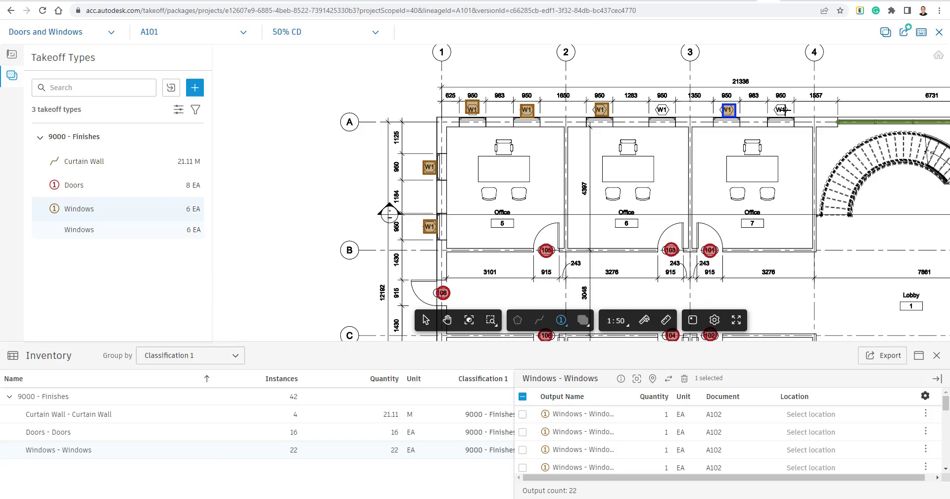
{"action": "left_click", "coordinate": [780, 110]}
{"action": "left_click", "coordinate": [661, 109]}
{"action": "left_click_drag", "start_coordinate": [708, 151], "coordinate": [658, 64]}
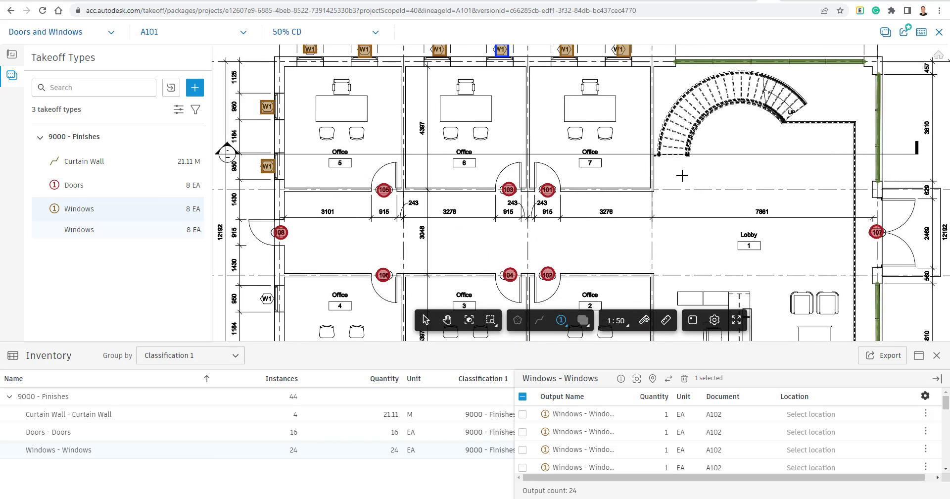
Zoom to a W1 window tag and switch the count tool to Symbol Detection.
{"action": "scroll", "coordinate": [475, 253], "scroll_direction": "down", "scroll_amount": 3}
{"action": "scroll", "coordinate": [421, 248], "scroll_direction": "up", "scroll_amount": 5}
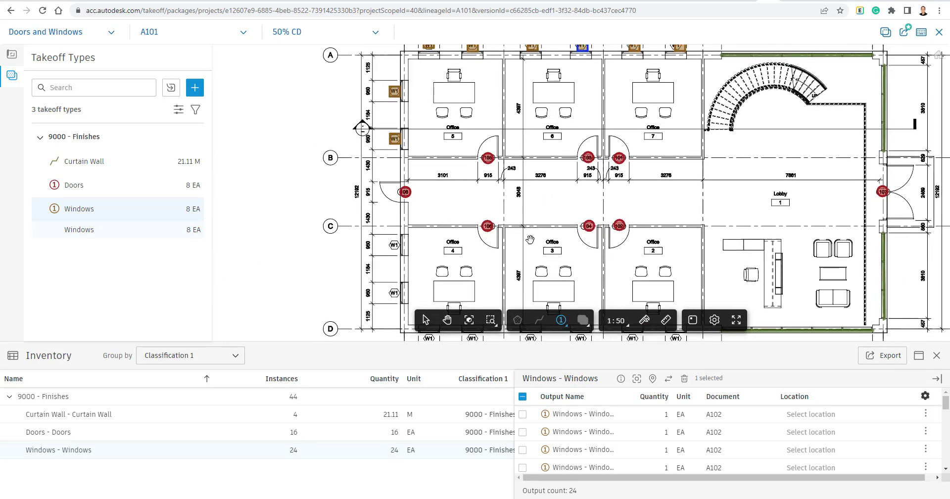
{"action": "scroll", "coordinate": [421, 158], "scroll_direction": "up", "scroll_amount": 5}
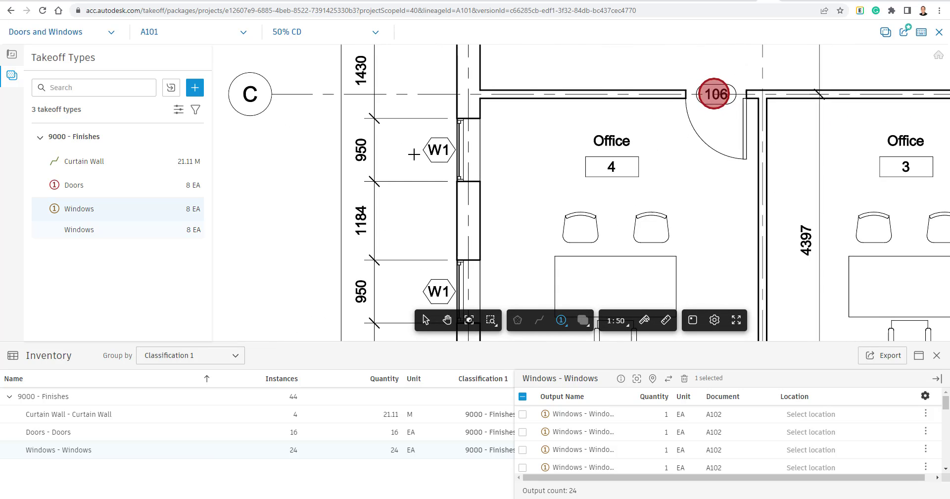
{"action": "left_click", "coordinate": [567, 324]}
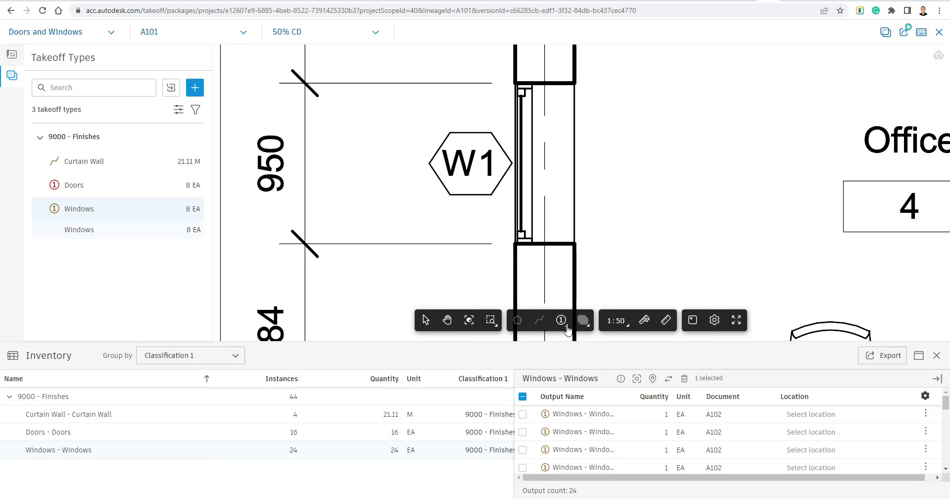
{"action": "left_click", "coordinate": [565, 324]}
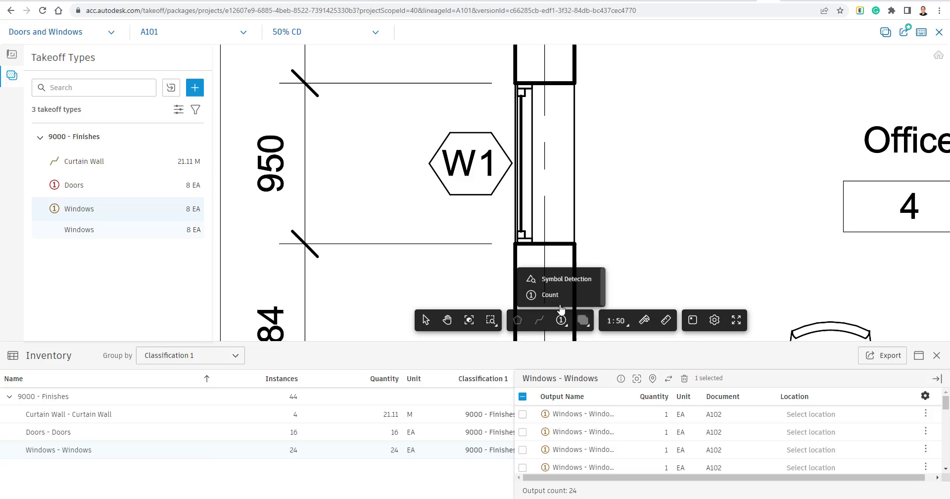
{"action": "left_click", "coordinate": [552, 279]}
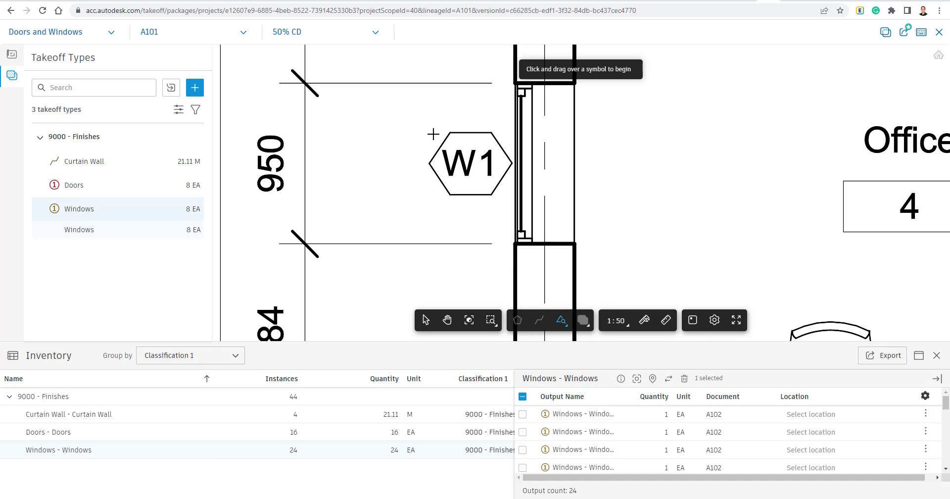
Box the W1 tag as the sample and run detection, reviewing 8 new matches.
{"action": "left_click_drag", "start_coordinate": [428, 130], "coordinate": [512, 199]}
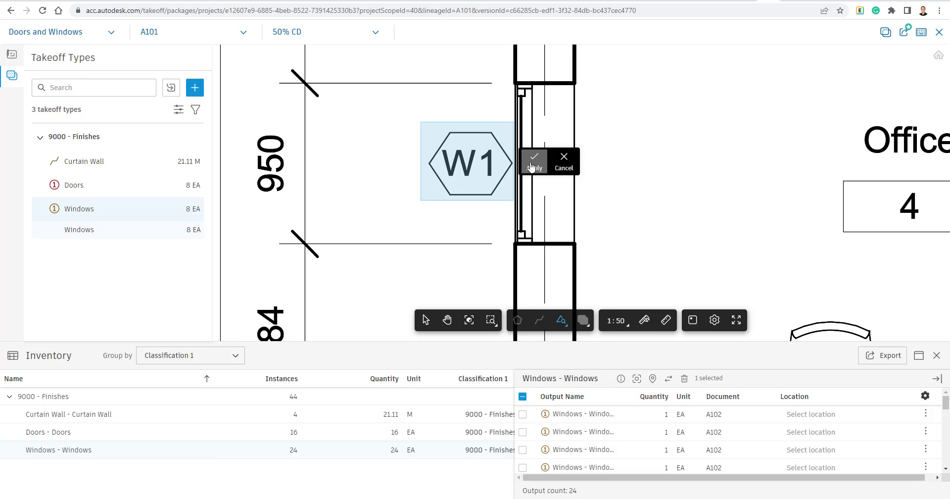
{"action": "key", "text": "Return"}
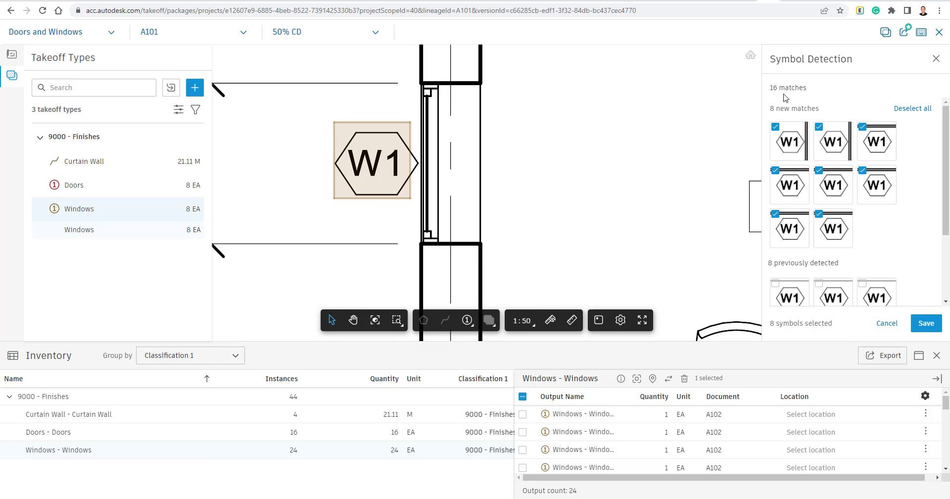
{"action": "scroll", "coordinate": [832, 169], "scroll_direction": "down", "scroll_amount": 2}
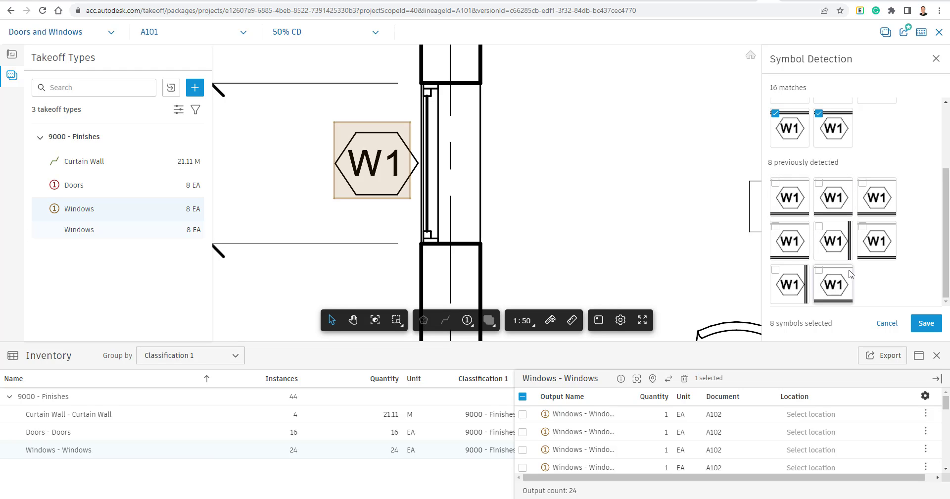
Save the eight detected W1 windows (Windows 16 EA), hide the inventory, and zoom out to the full sheet.
{"action": "left_click", "coordinate": [925, 322]}
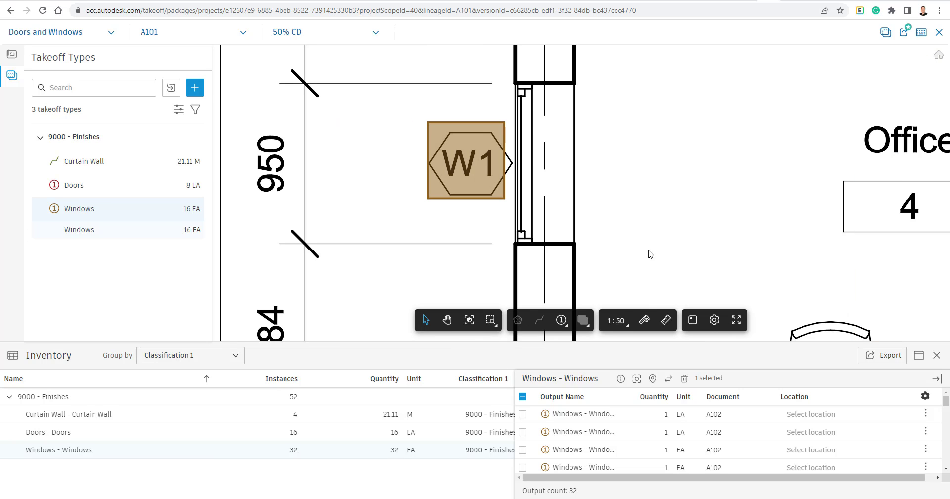
{"action": "scroll", "coordinate": [581, 430], "scroll_direction": "down", "scroll_amount": 10}
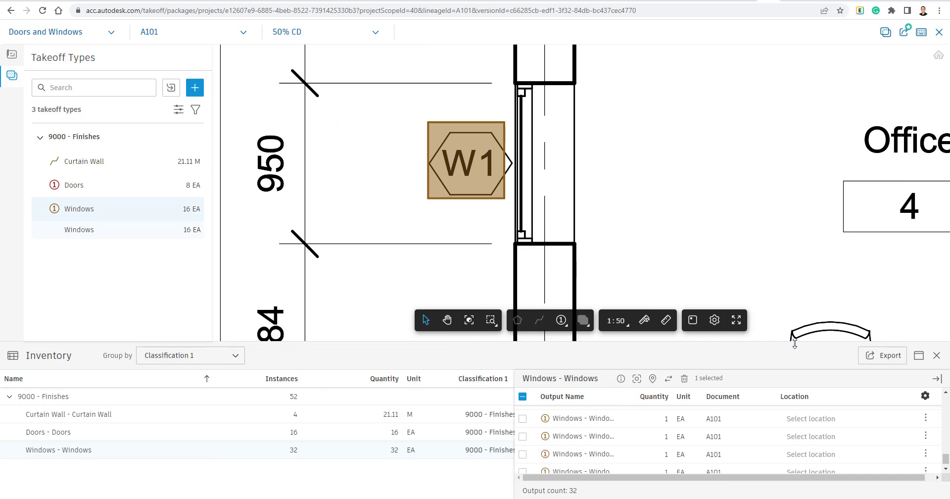
{"action": "left_click", "coordinate": [934, 355]}
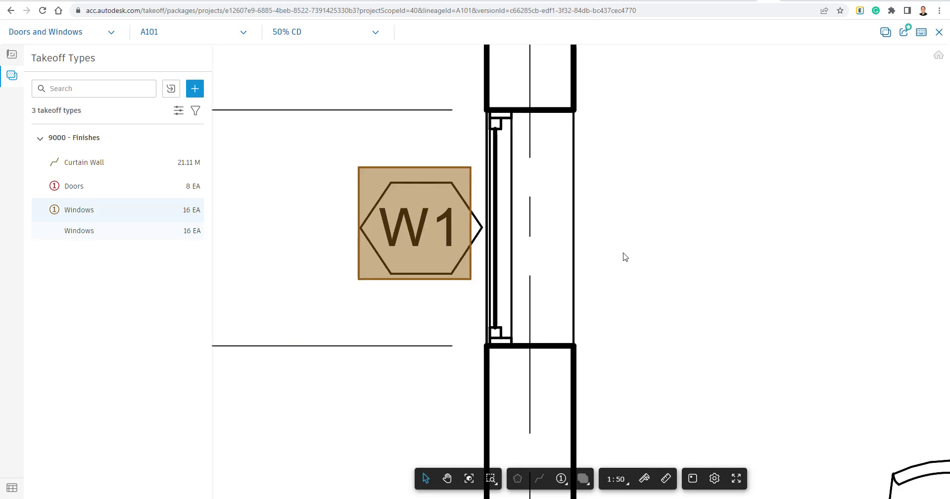
{"action": "scroll", "coordinate": [618, 258], "scroll_direction": "down", "scroll_amount": 5}
{"action": "scroll", "coordinate": [613, 262], "scroll_direction": "down", "scroll_amount": 8}
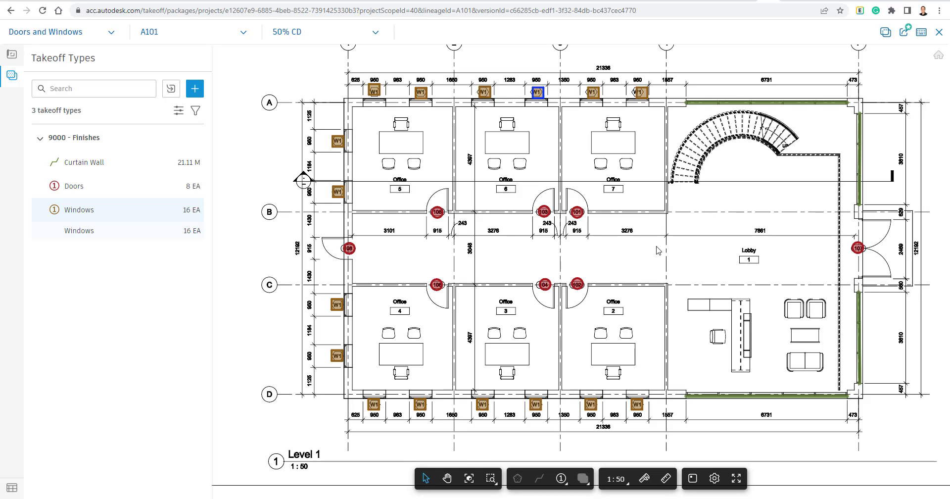
{"action": "scroll", "coordinate": [697, 257], "scroll_direction": "down", "scroll_amount": 4}
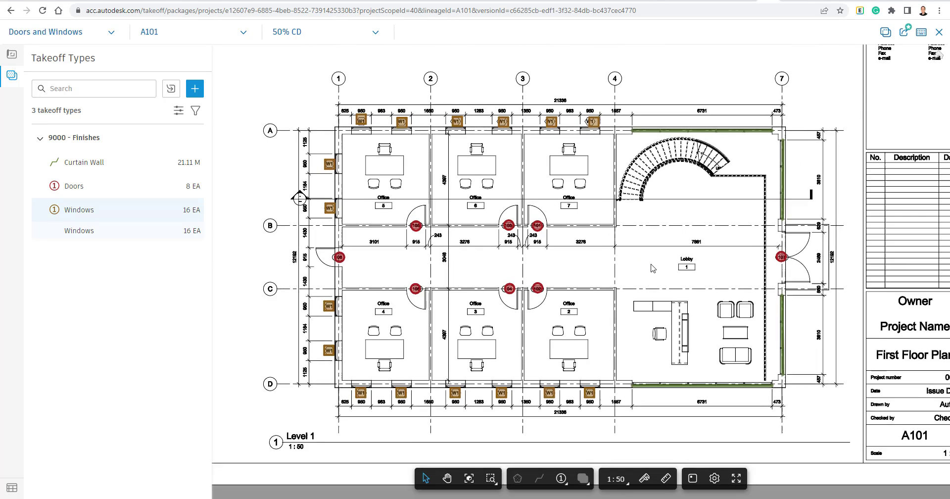
{"action": "scroll", "coordinate": [641, 306], "scroll_direction": "down", "scroll_amount": 4}
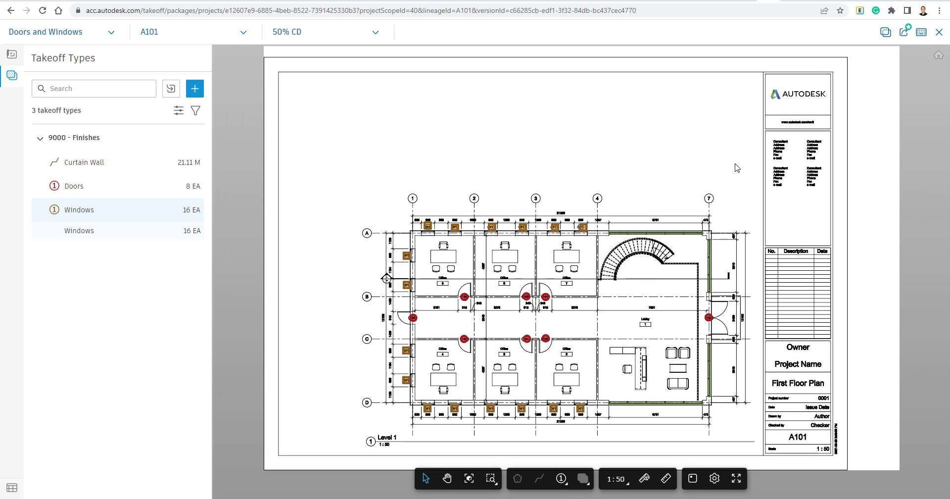
{"action": "left_click", "coordinate": [919, 38]}
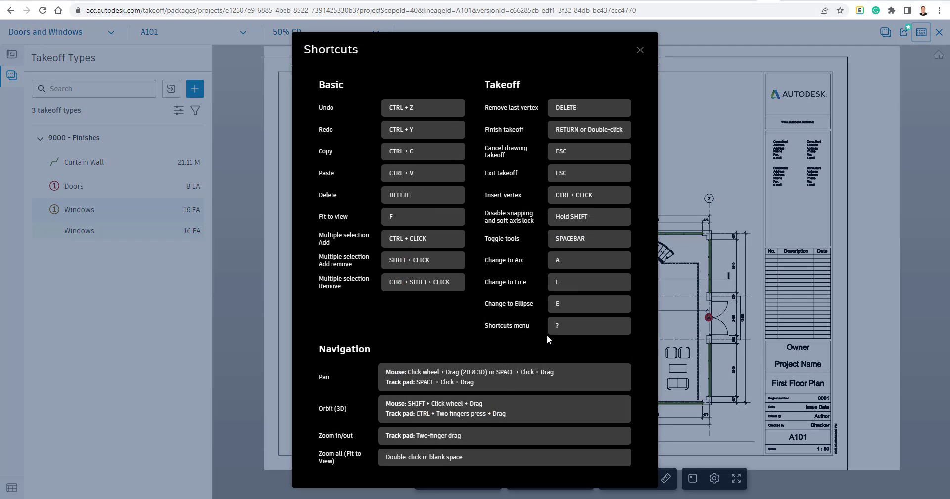
{"action": "left_click", "coordinate": [640, 53]}
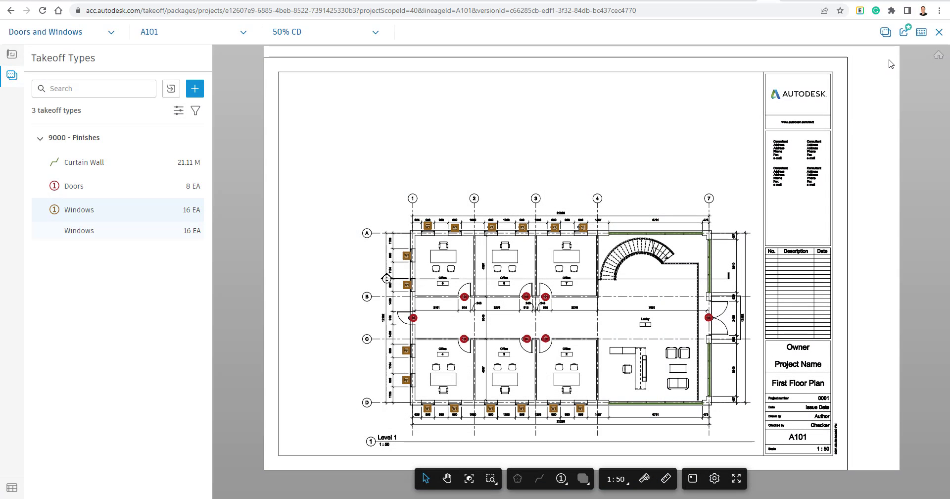
Export sheet A101 with its counts as A101.pdf.
{"action": "left_click", "coordinate": [904, 33]}
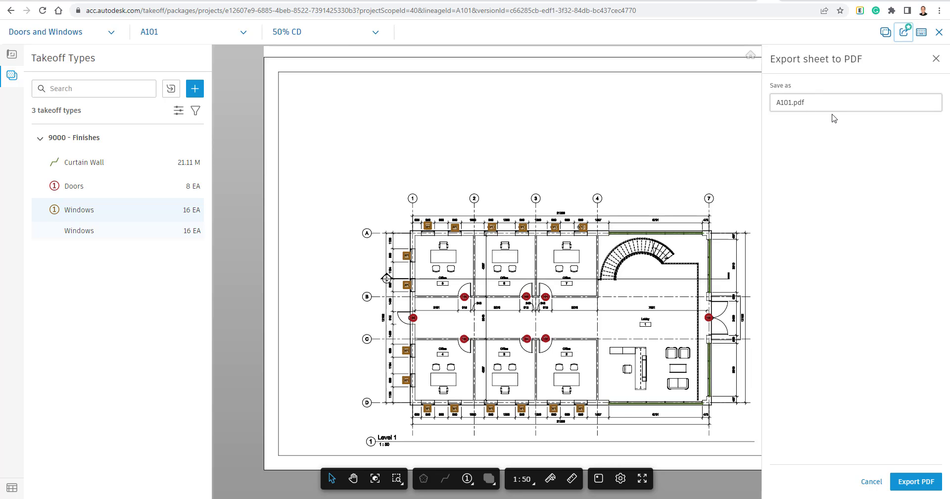
{"action": "left_click", "coordinate": [781, 102]}
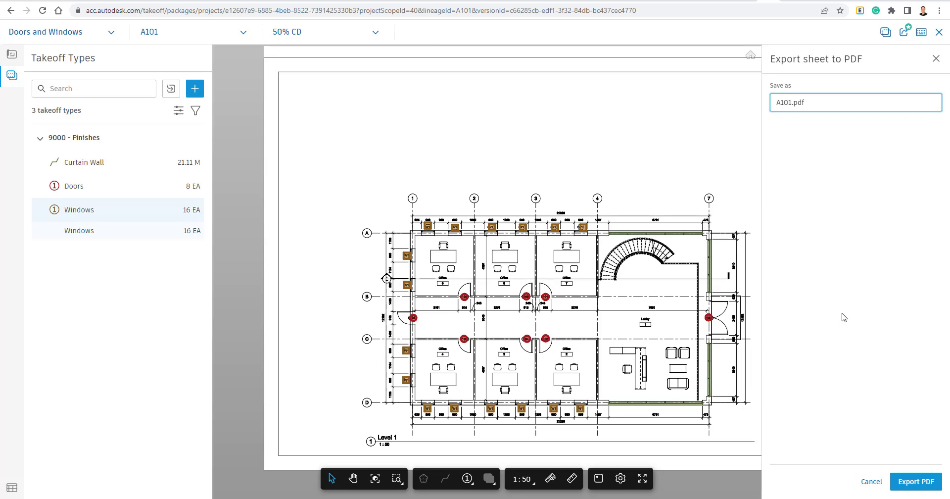
{"action": "left_click", "coordinate": [914, 481]}
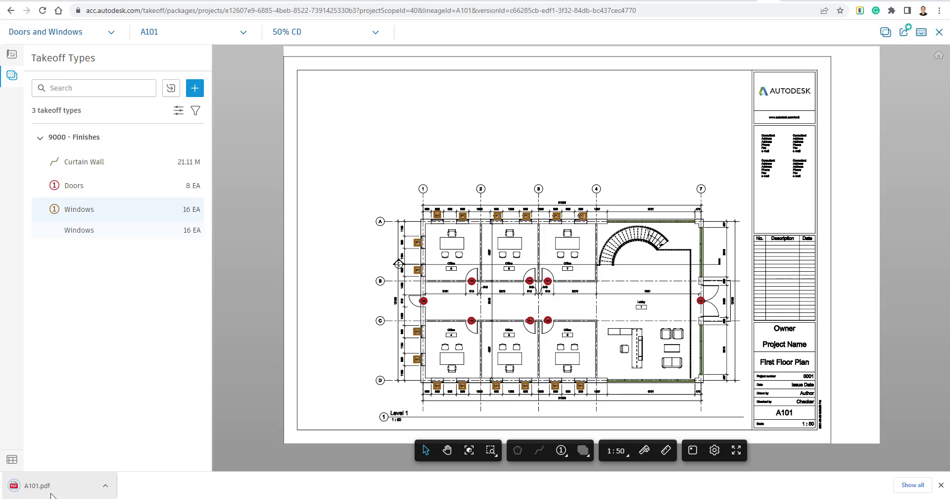
Open A101.pdf in Chrome and zoom in to check the legend: Curtain Wall 21.11 M, Doors 8 EA, Windows 16 EA.
{"action": "left_click", "coordinate": [56, 492]}
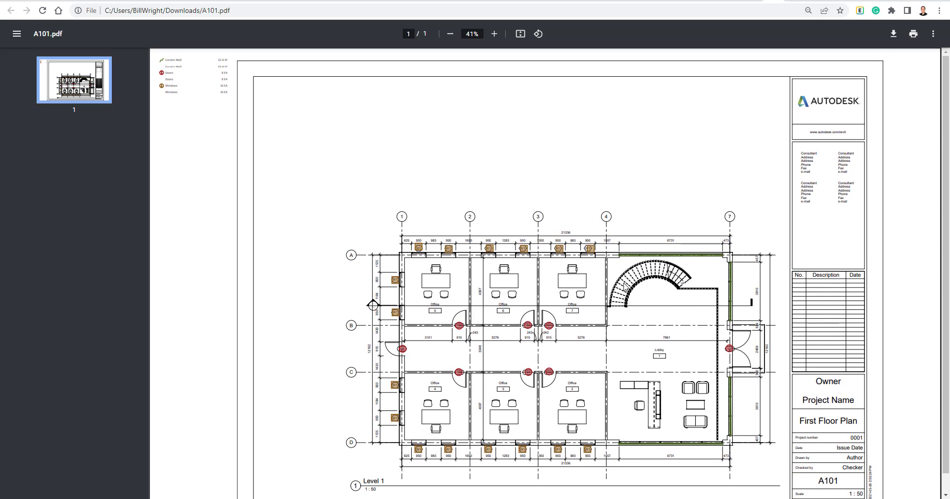
{"action": "scroll", "coordinate": [186, 94], "scroll_direction": "up", "scroll_amount": 10, "text": "ctrl"}
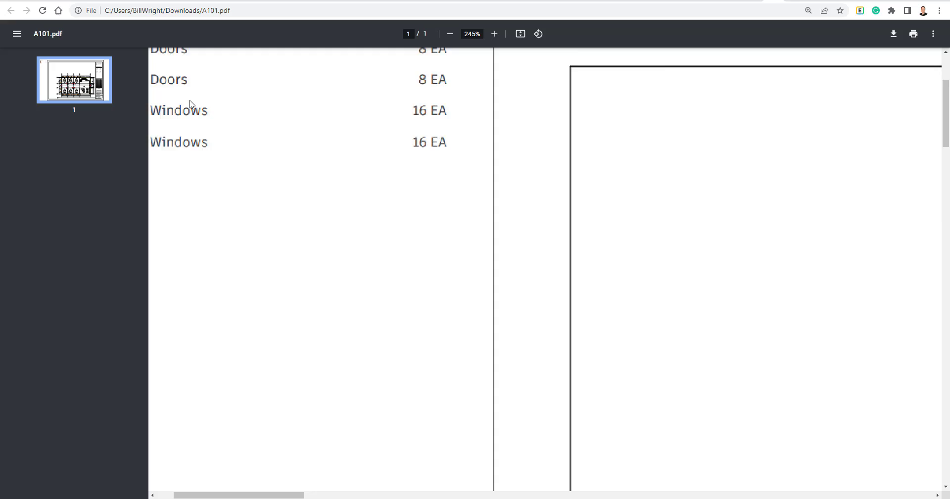
{"action": "scroll", "coordinate": [400, 415], "scroll_direction": "down", "scroll_amount": 5}
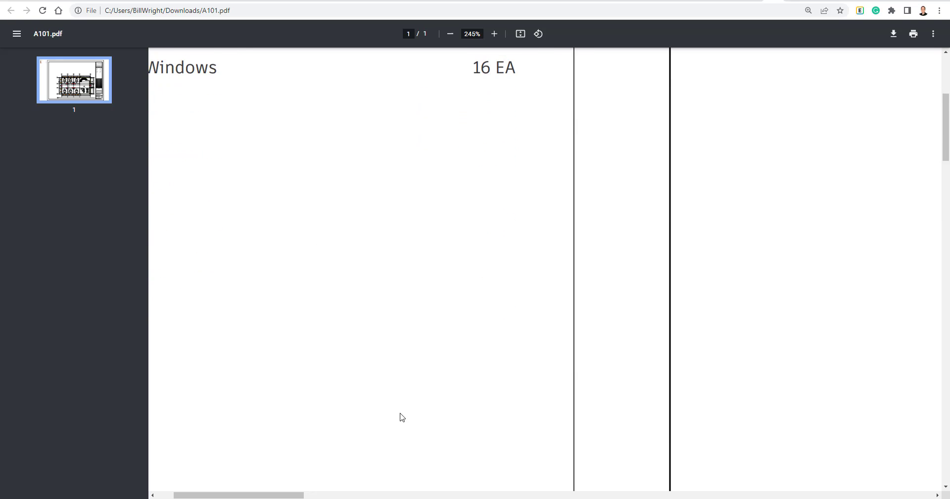
{"action": "scroll", "coordinate": [401, 346], "scroll_direction": "up", "scroll_amount": 5}
{"action": "scroll", "coordinate": [395, 275], "scroll_direction": "left", "scroll_amount": 2}
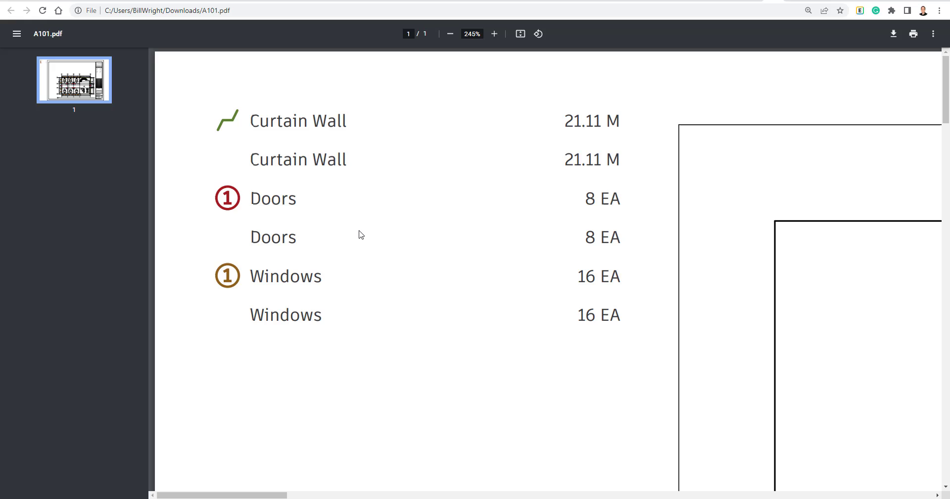
{"action": "scroll", "coordinate": [394, 280], "scroll_direction": "down", "scroll_amount": 8, "text": "ctrl"}
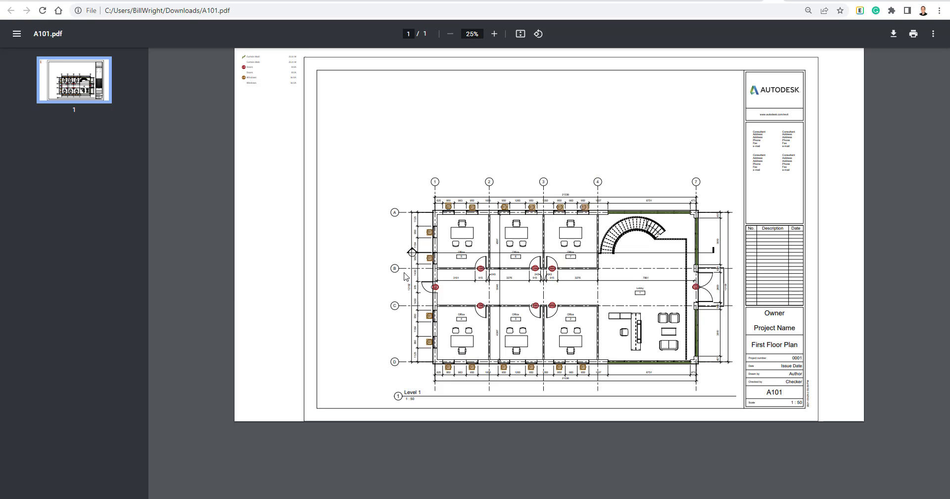